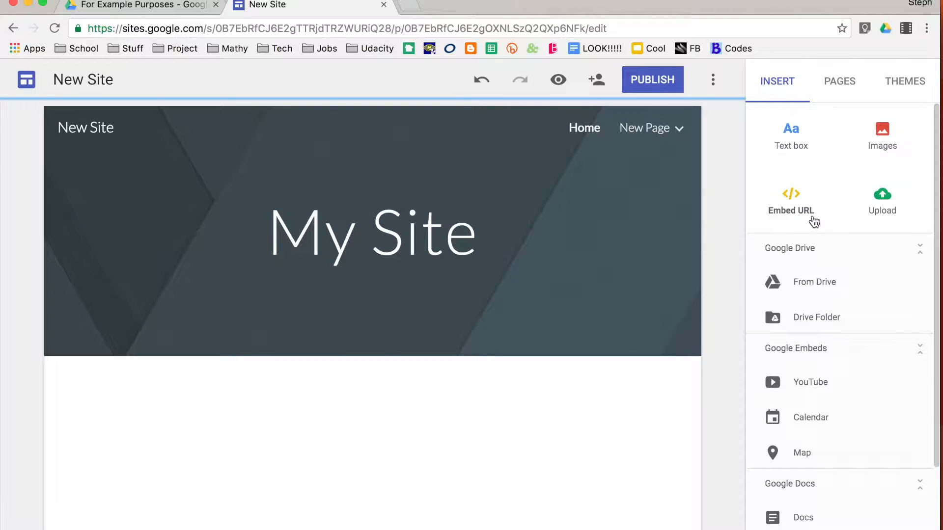
Step: Add a text box below the My Site banner and enter "Text here" in it
scroll(812, 265, down, 5)
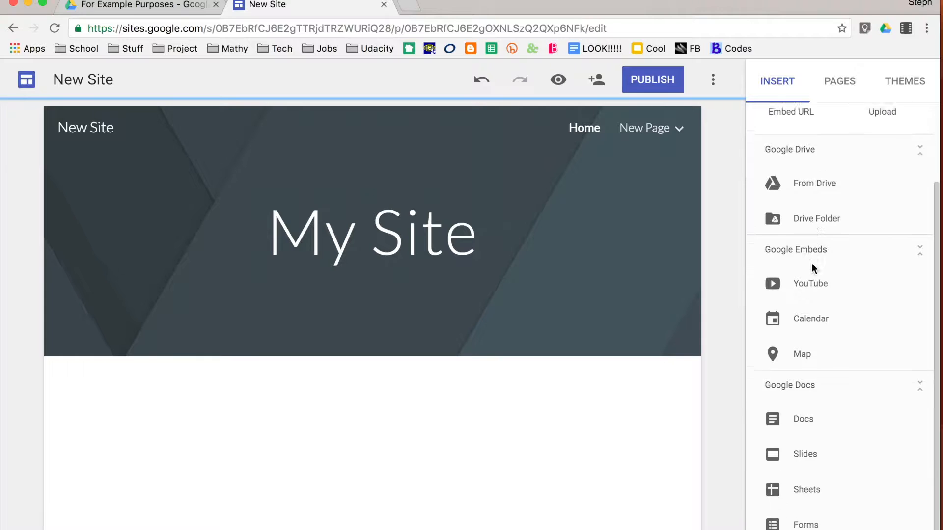
scroll(812, 264, up, 4)
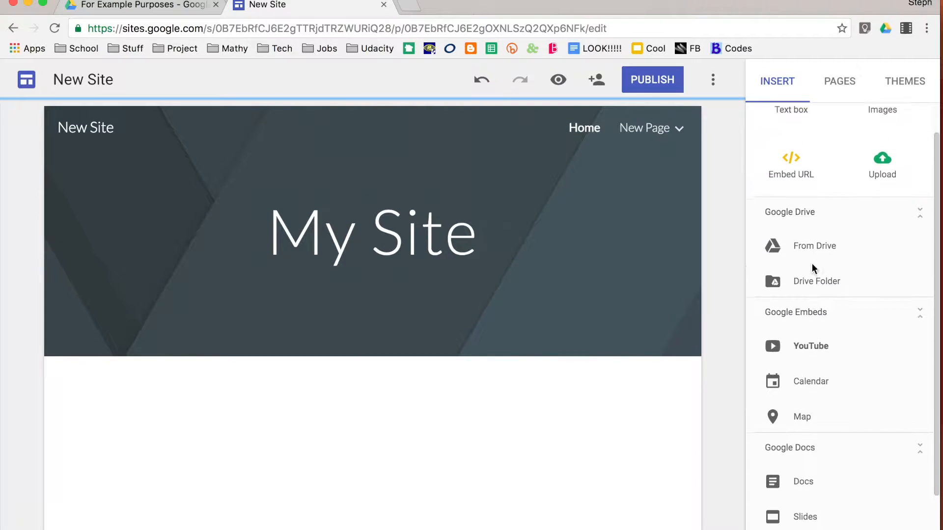
scroll(812, 263, up, 1)
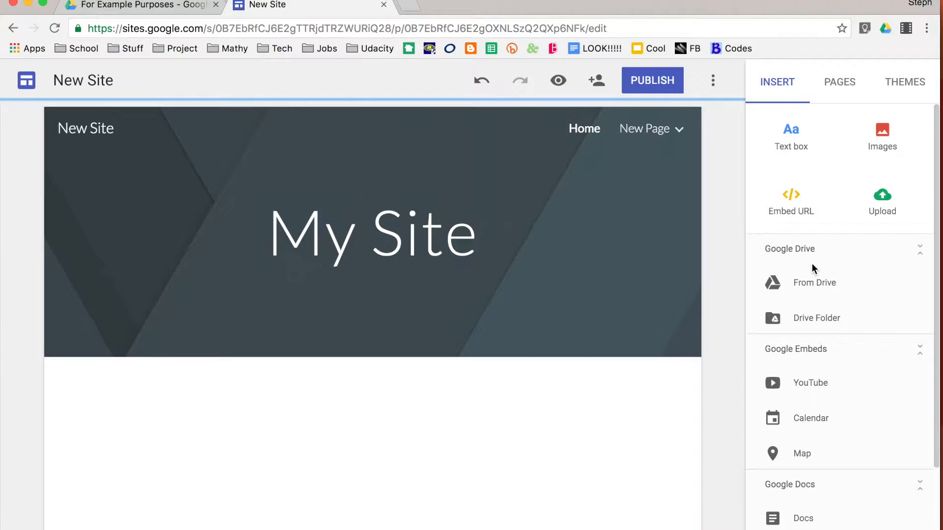
click(791, 146)
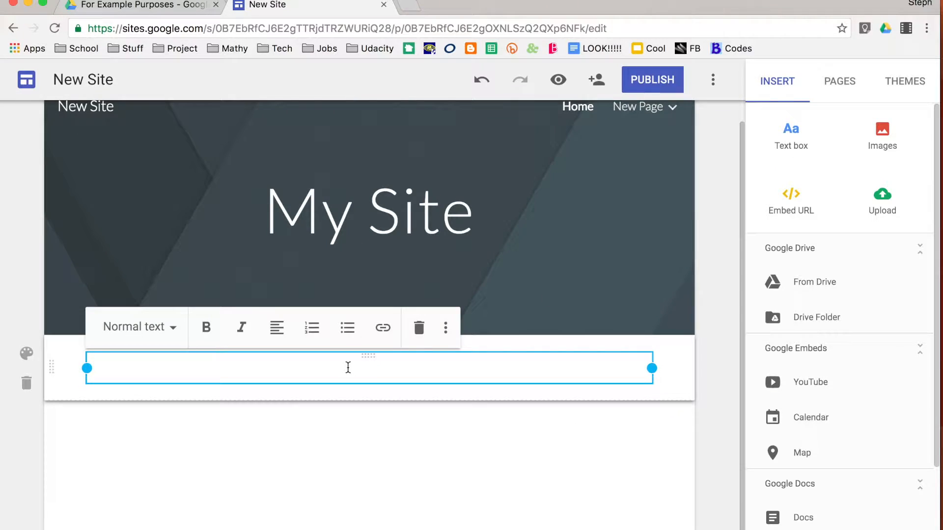
text(Text here)
Step: Try the Title style on "Text here", returning the text to Normal text
click(175, 331)
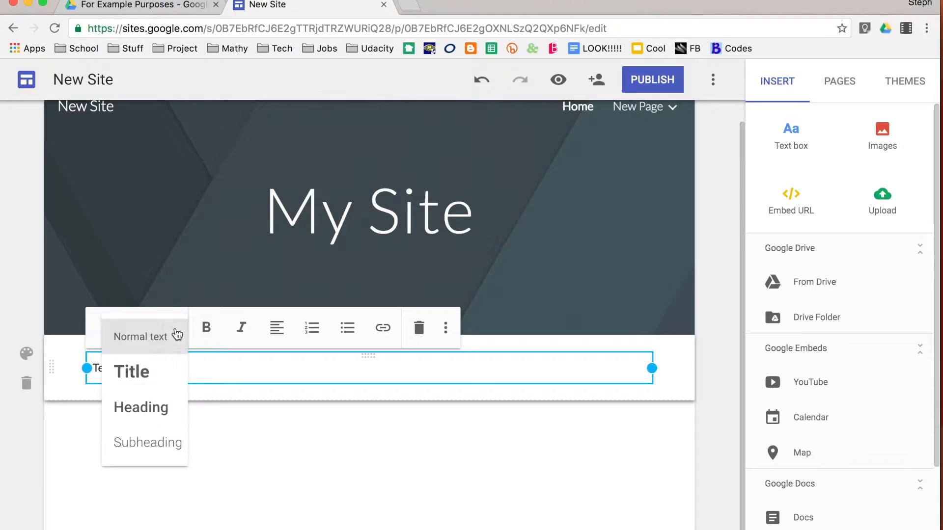
click(166, 377)
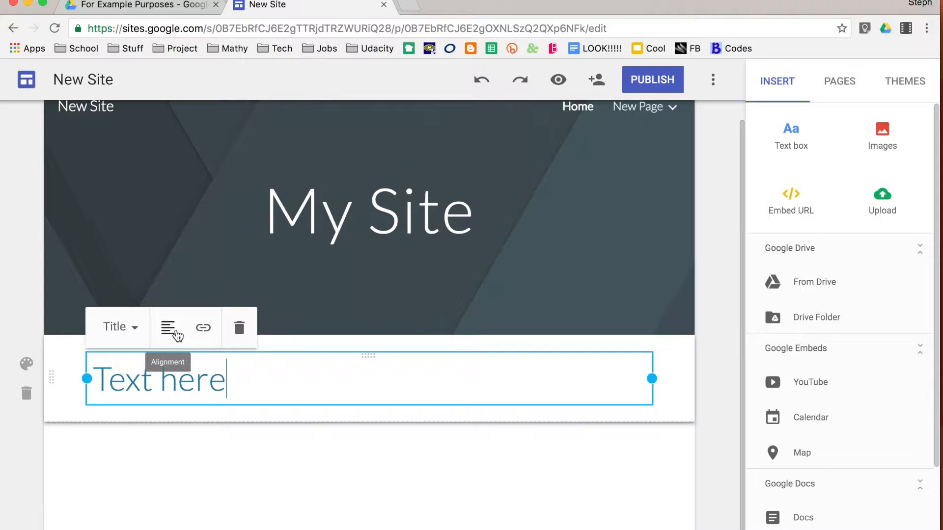
click(130, 328)
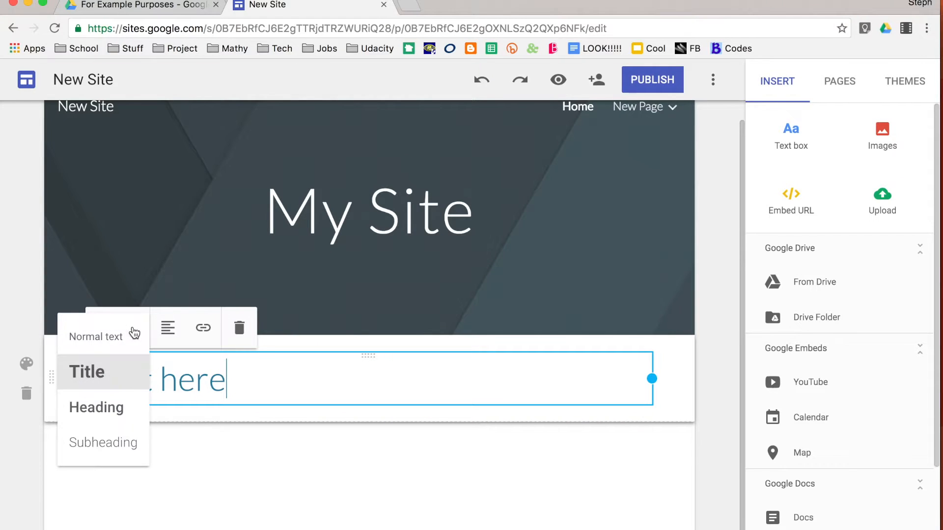
click(127, 332)
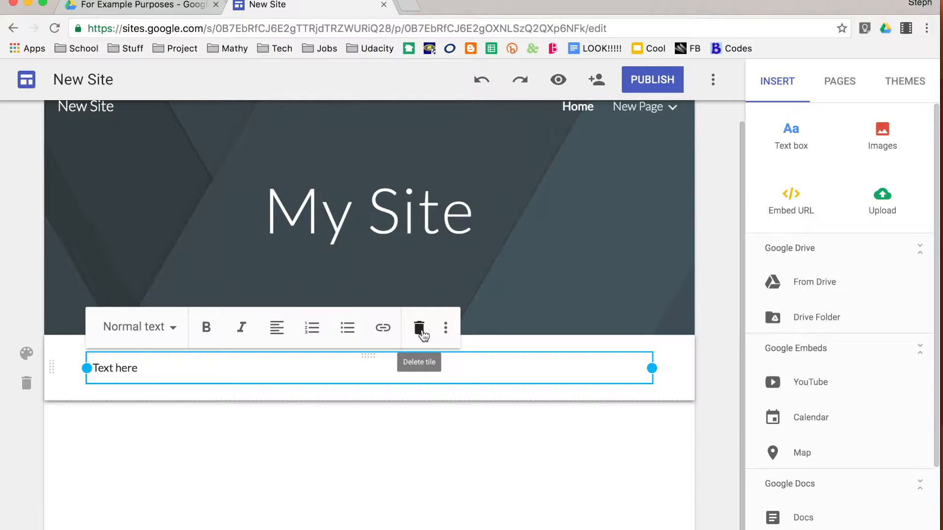
Step: Set the section style of the "Text here" section to Emphasis 2
click(27, 355)
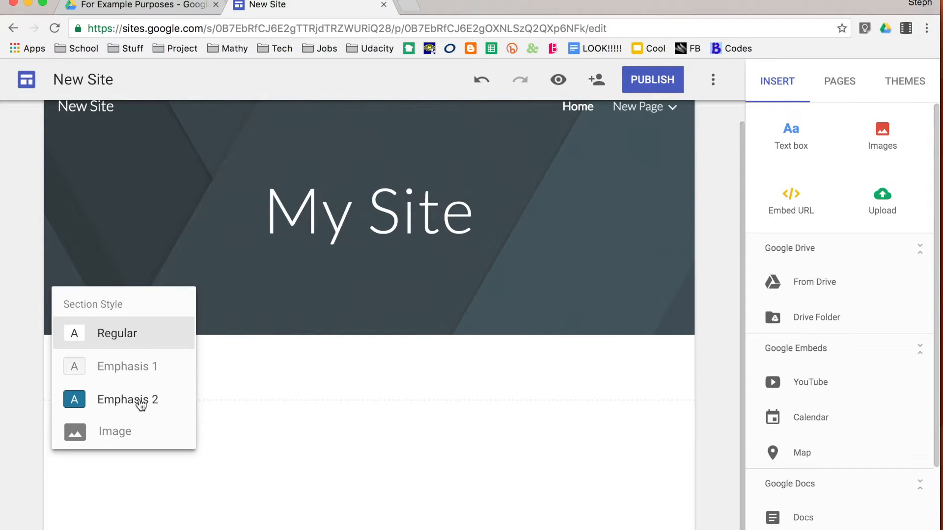
click(141, 404)
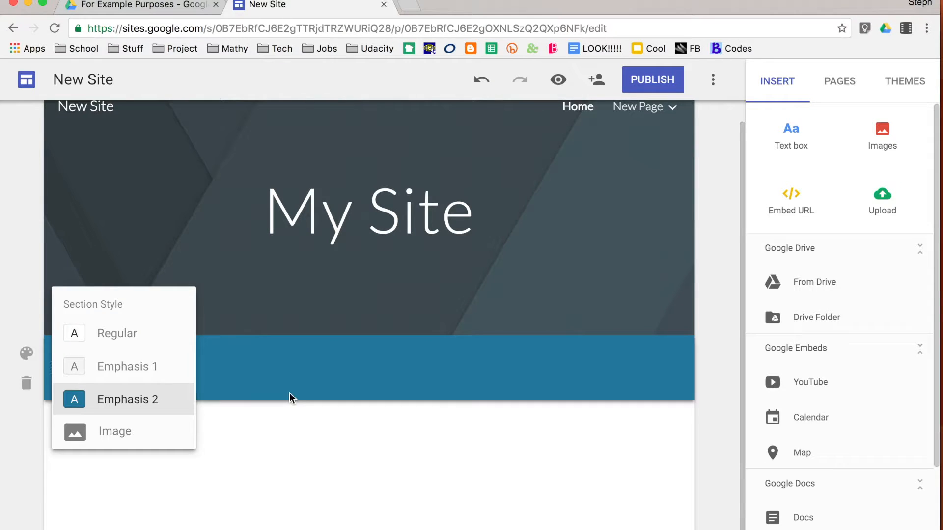
click(283, 429)
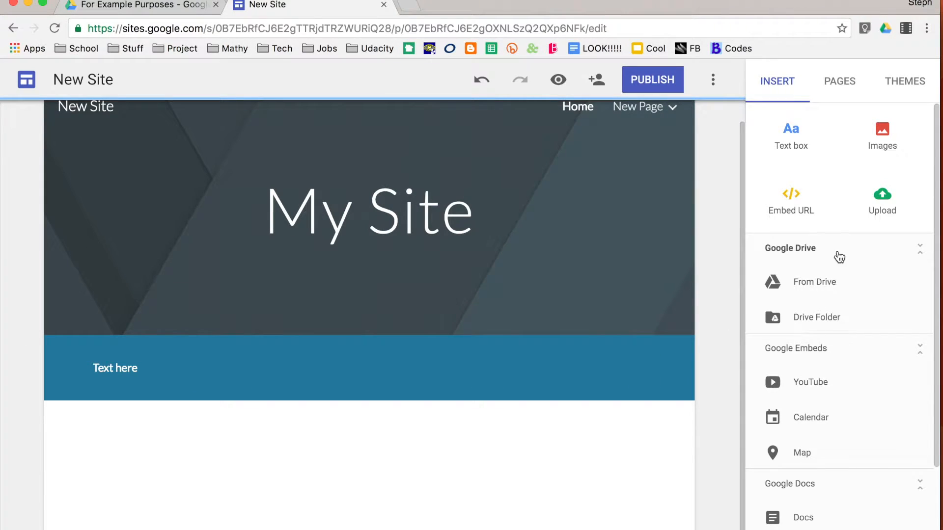
Step: Insert the Google Slides presentation "Copy of Piecewise Functions" from last week's files below the text section
scroll(836, 290, down, 1)
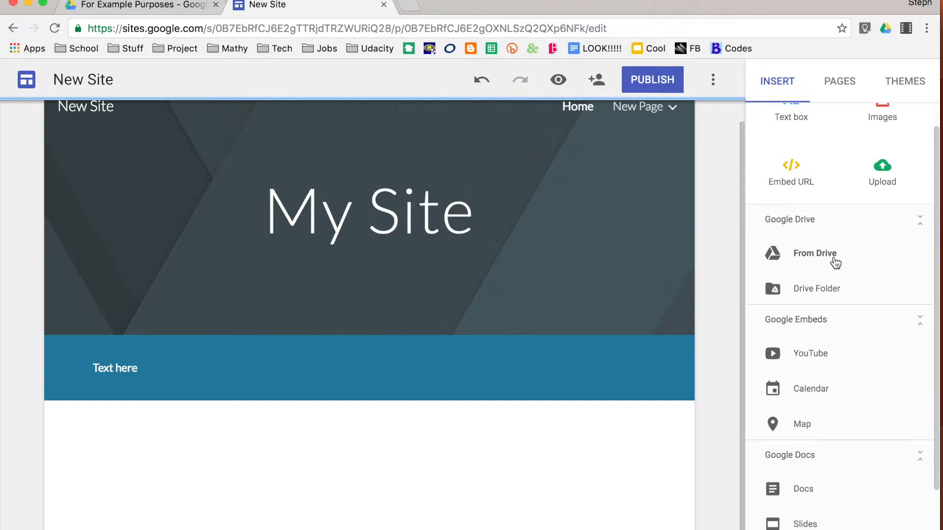
scroll(835, 263, down, 1)
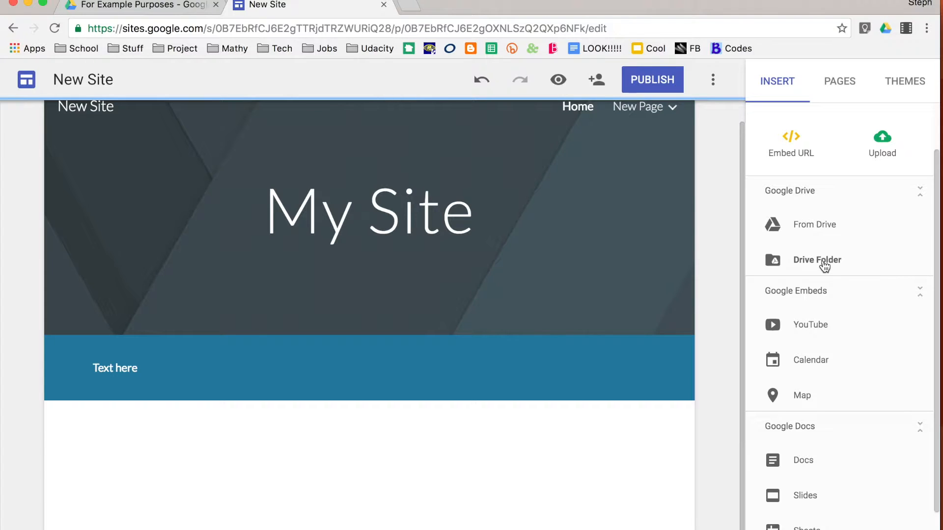
scroll(825, 266, down, 2)
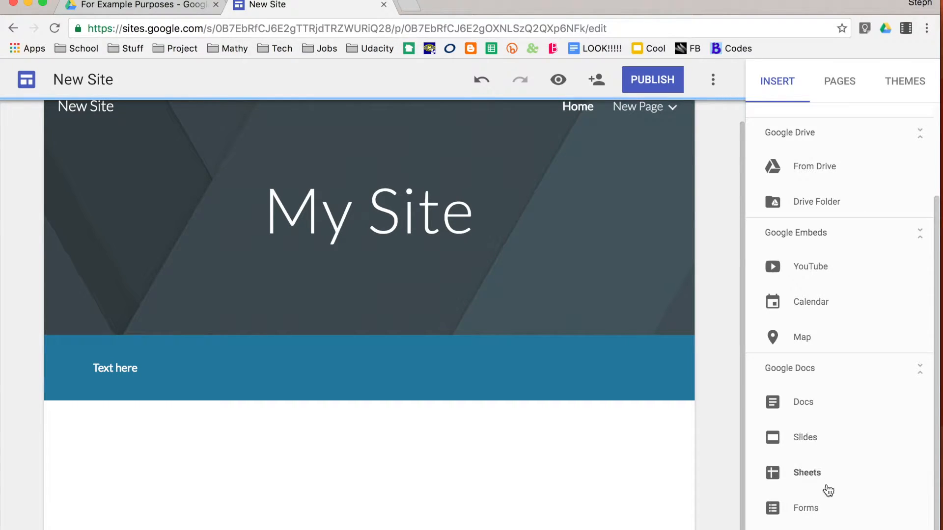
click(808, 445)
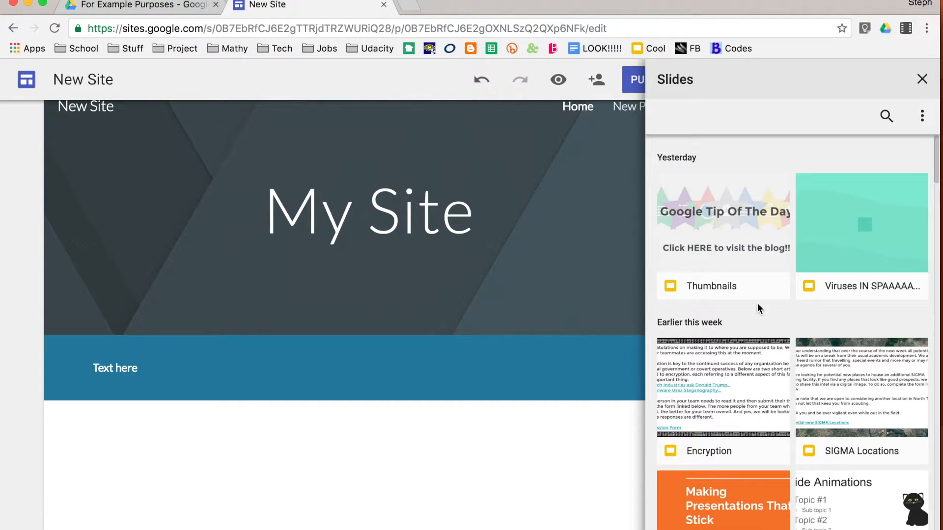
scroll(757, 302, down, 5)
scroll(757, 302, down, 8)
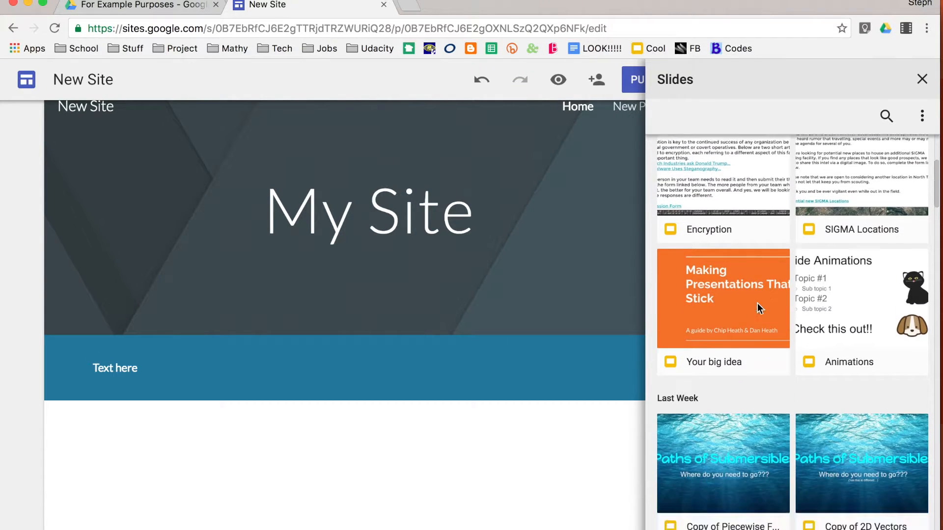
scroll(757, 305, down, 5)
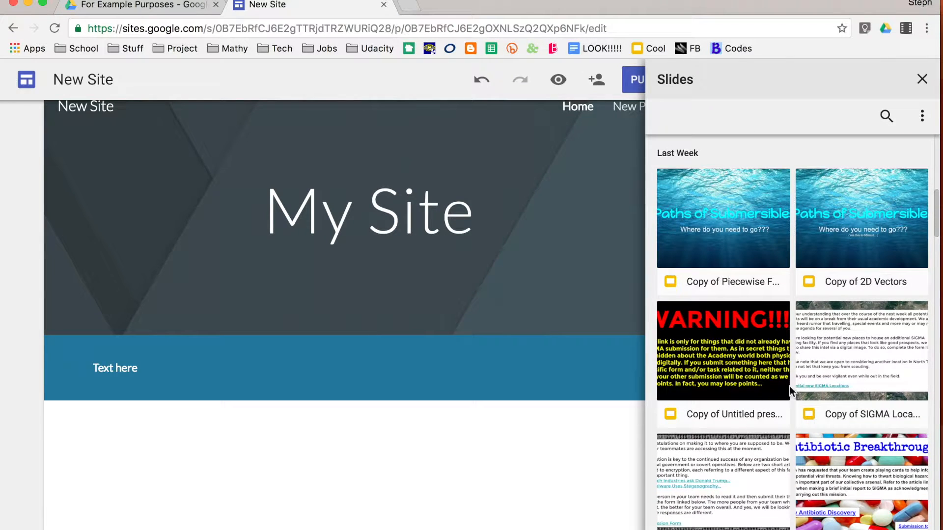
click(712, 232)
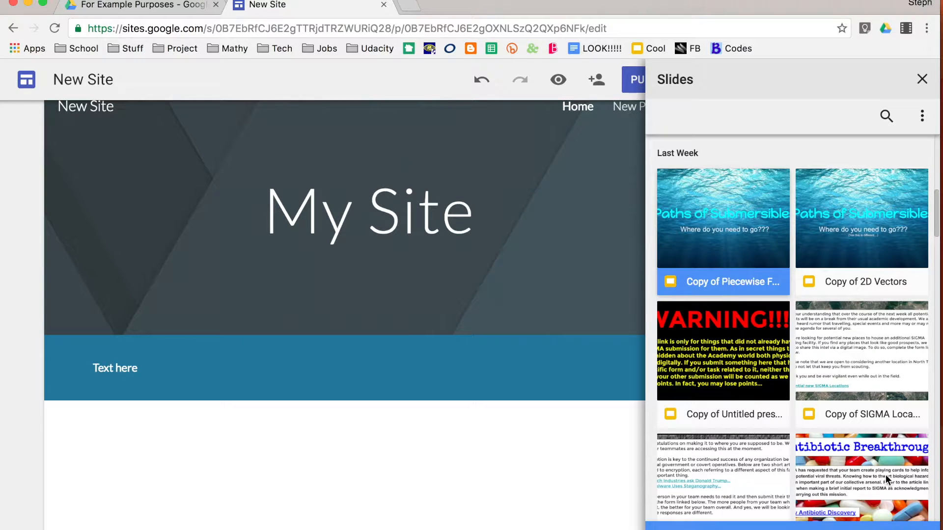
click(907, 527)
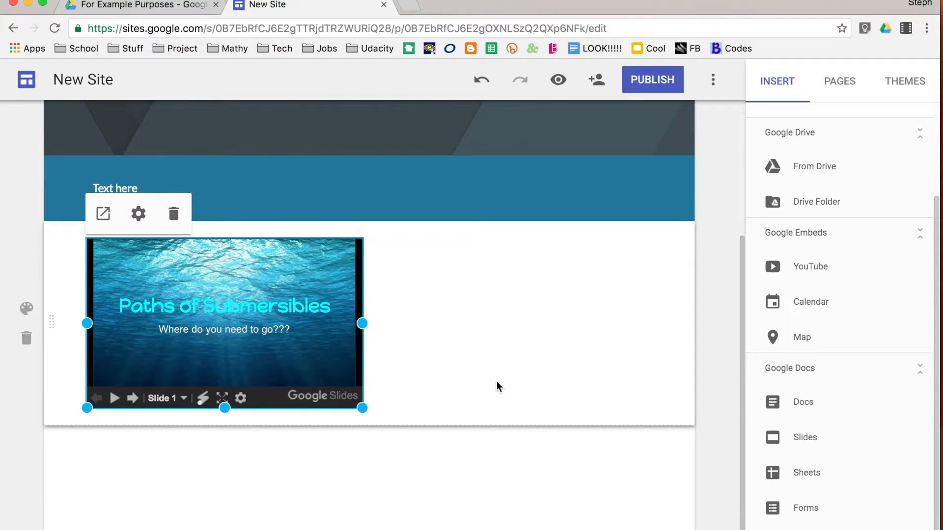
Step: Move the embedded presentation toward the middle of its section and enlarge it from its lower-right corner
drag(211, 312, 383, 274)
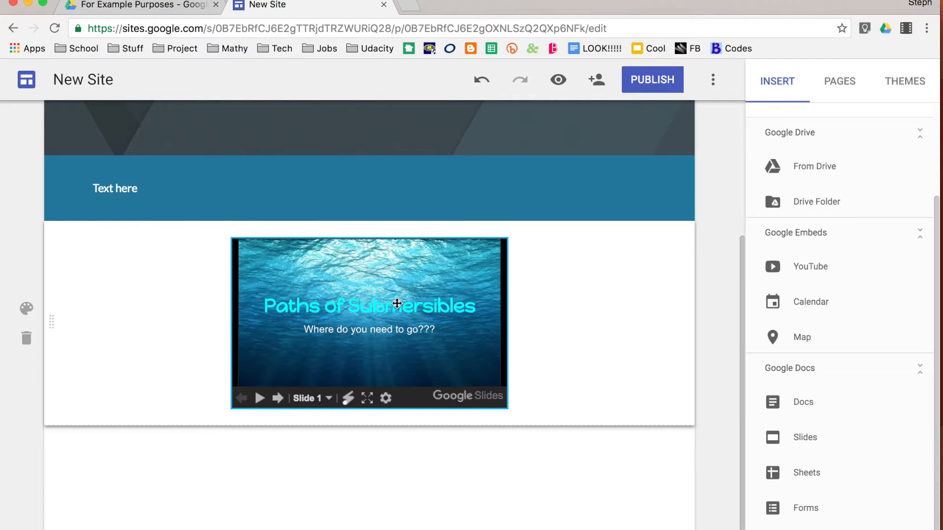
scroll(426, 312, up, 1)
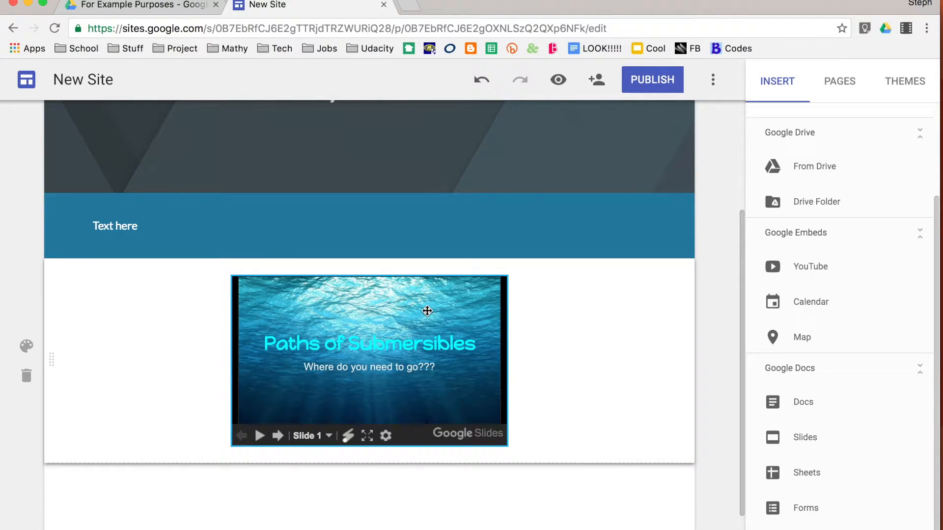
click(477, 428)
drag(504, 446, 555, 499)
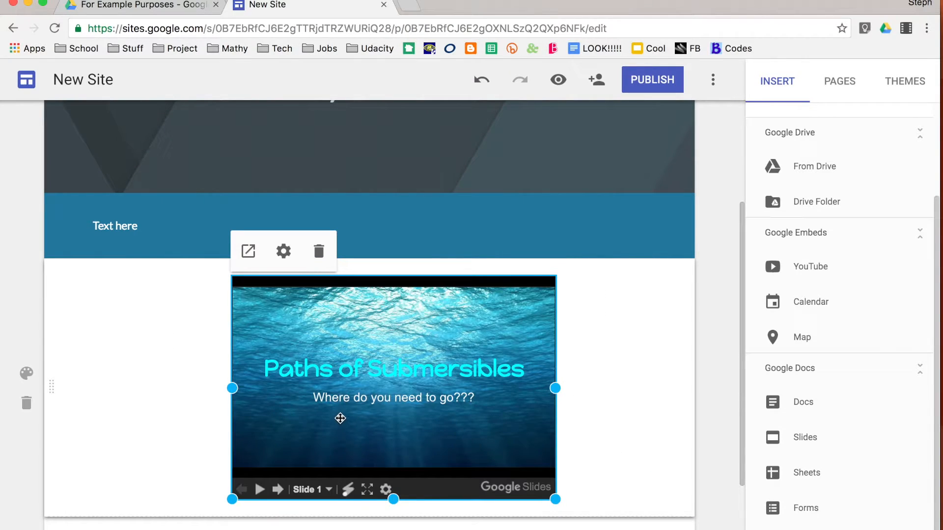
Step: Review the presentation section's style options and the Presentation Settings of the embedded slides without changing them
click(27, 374)
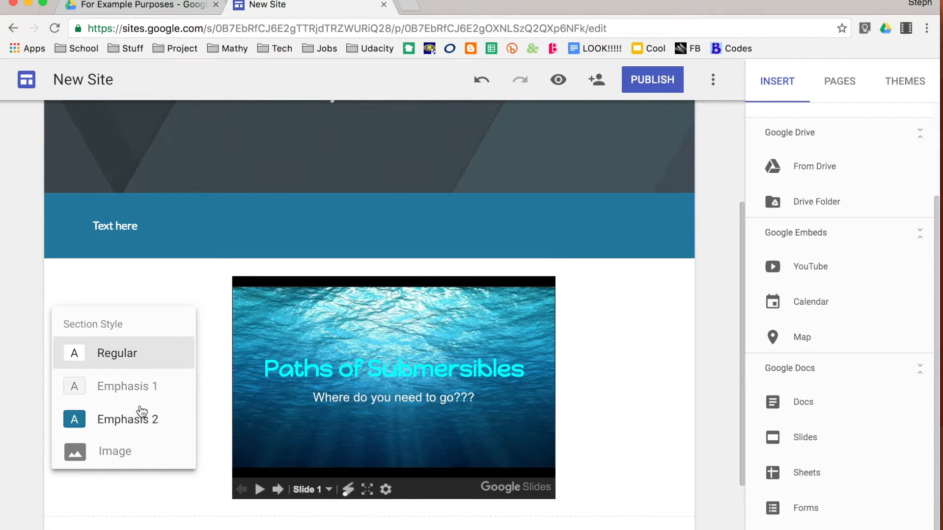
click(209, 360)
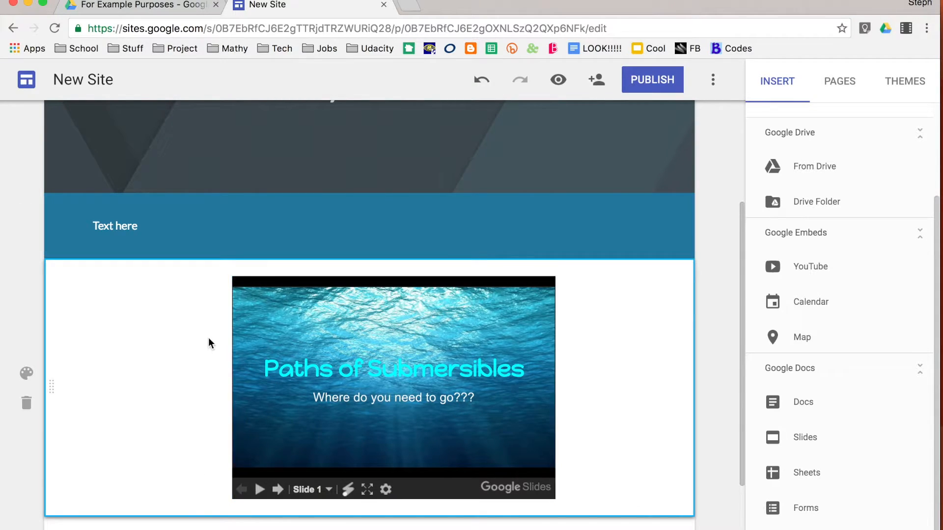
click(265, 349)
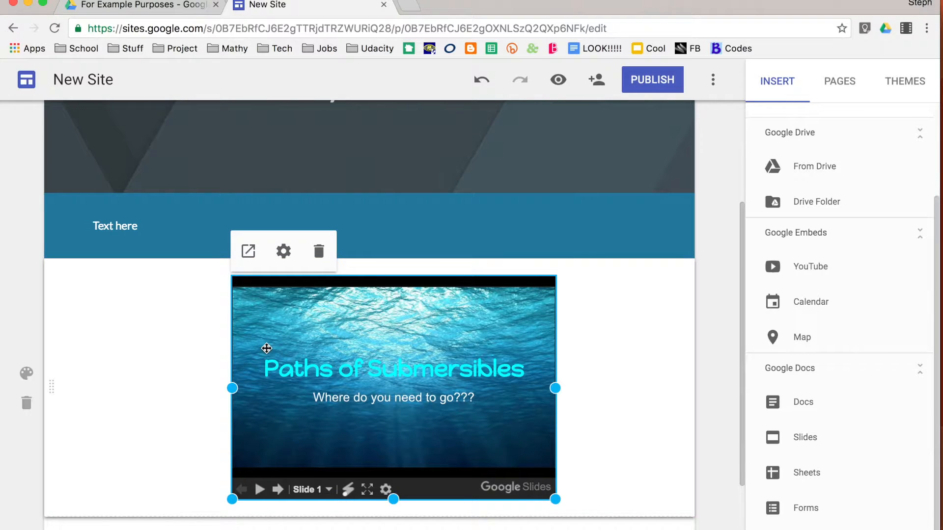
click(289, 262)
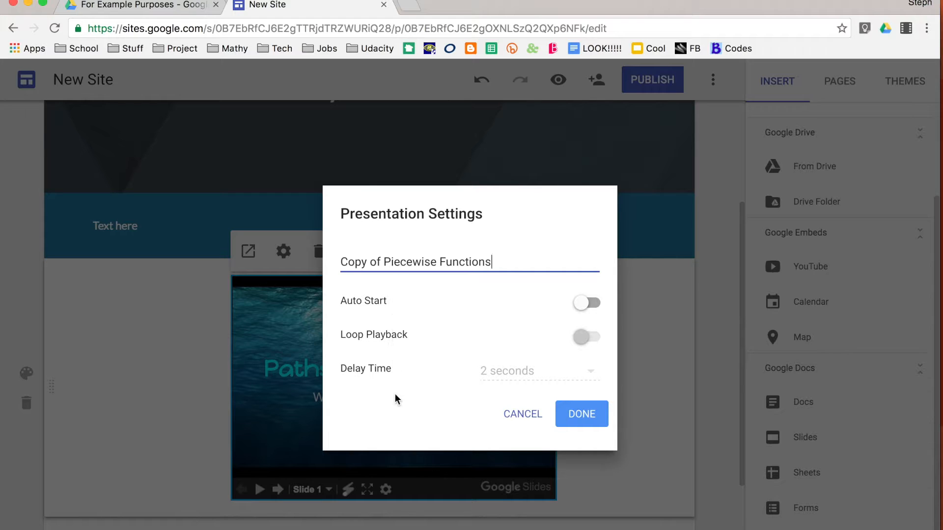
click(585, 417)
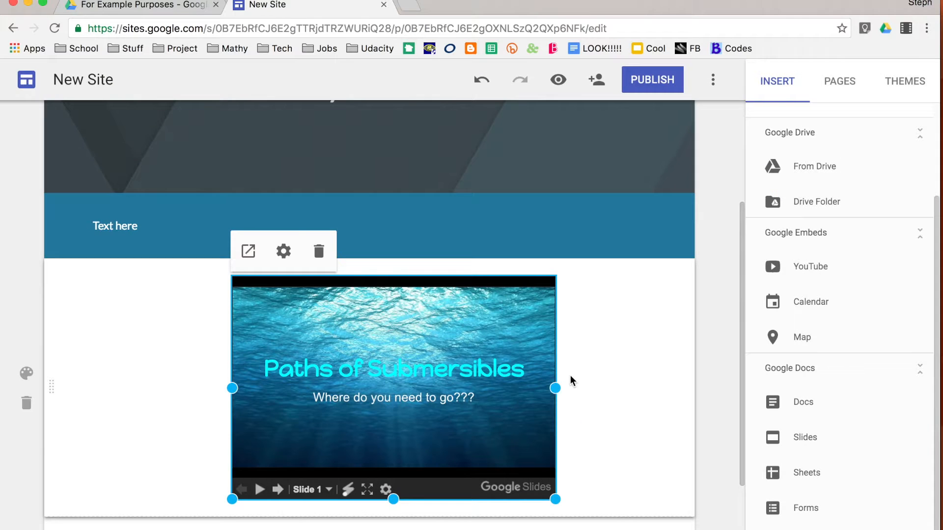
scroll(571, 381, down, 2)
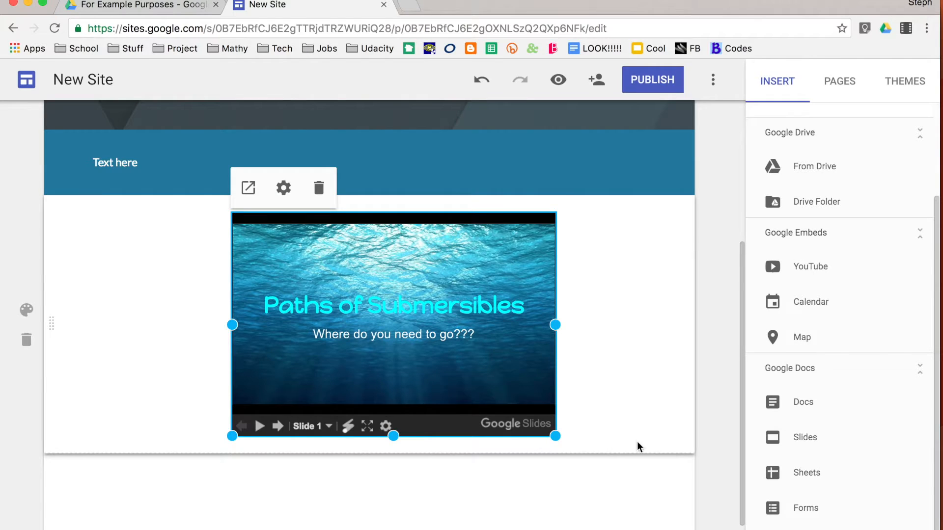
click(612, 483)
Step: Insert the uploaded YouTube video "Working with PDFs" below the presentation section
scroll(611, 478, down, 2)
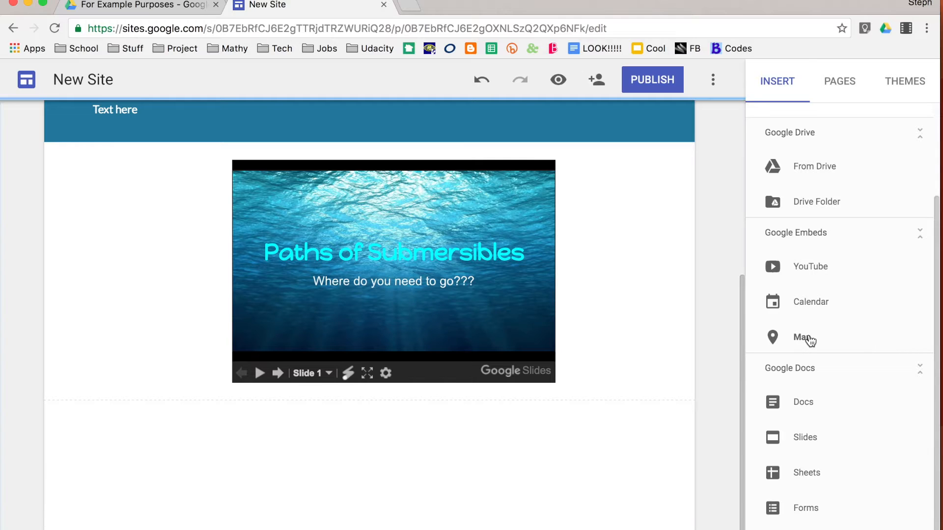
click(808, 268)
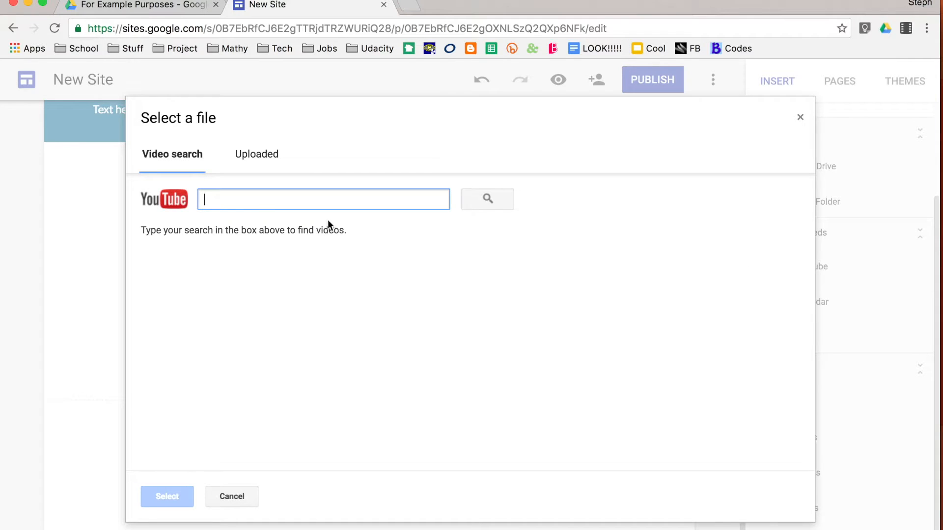
click(257, 166)
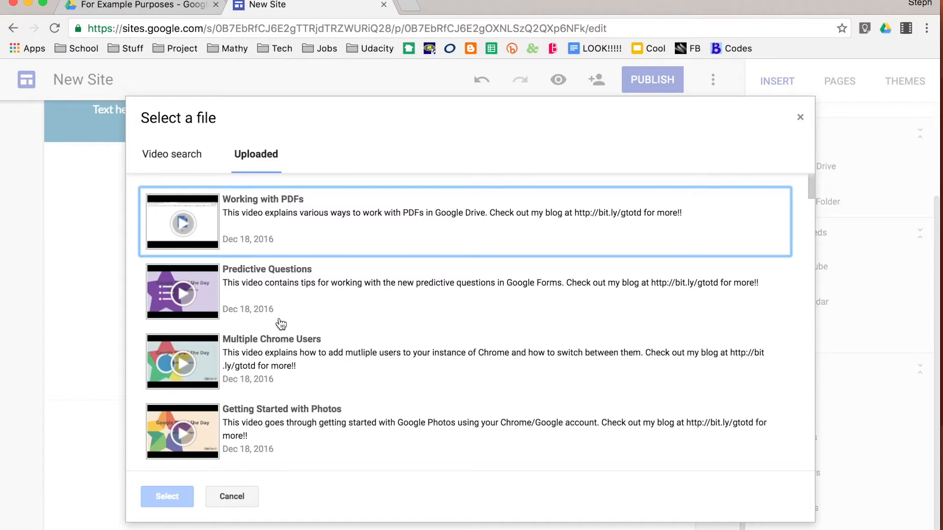
scroll(281, 325, down, 5)
scroll(281, 324, down, 9)
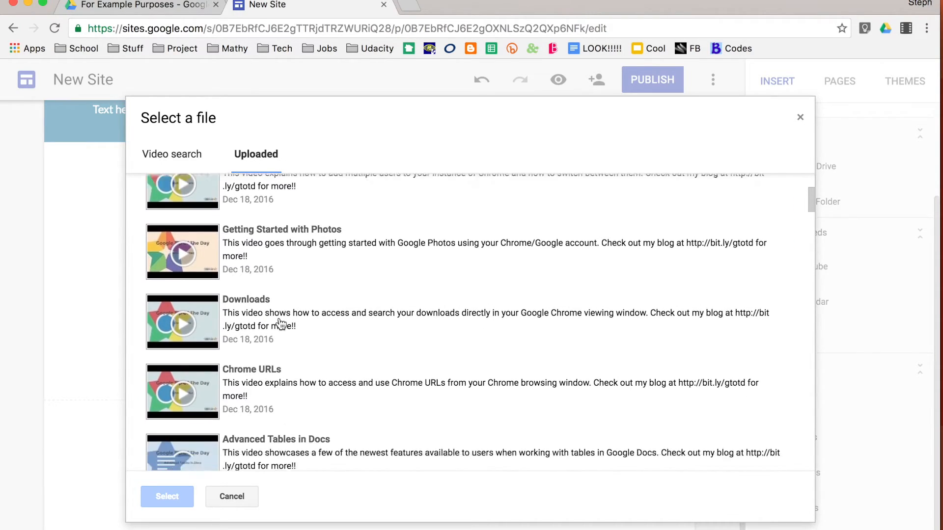
scroll(281, 325, down, 3)
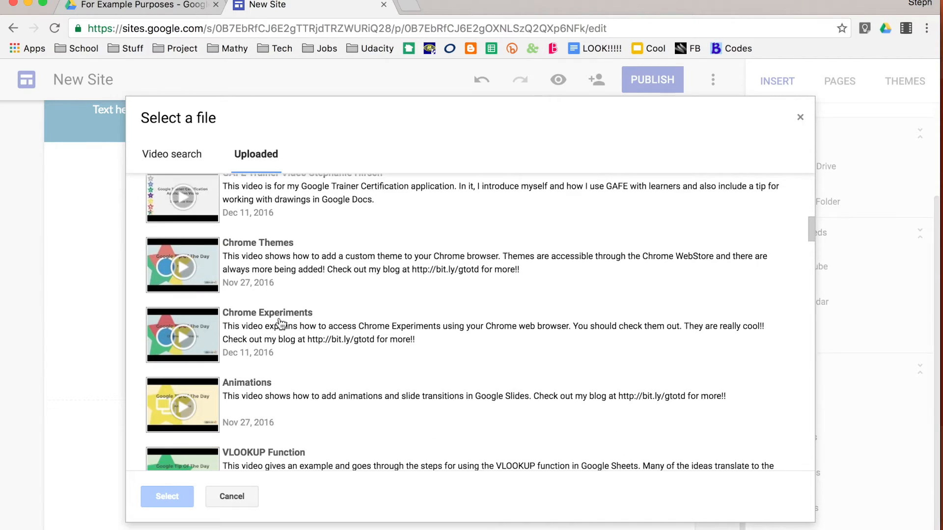
scroll(281, 324, down, 2)
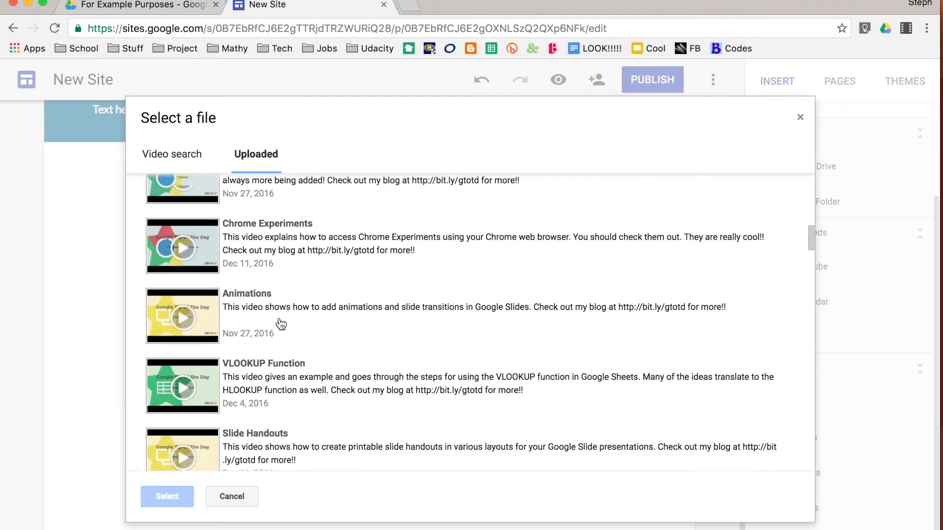
scroll(281, 324, up, 8)
scroll(281, 324, up, 10)
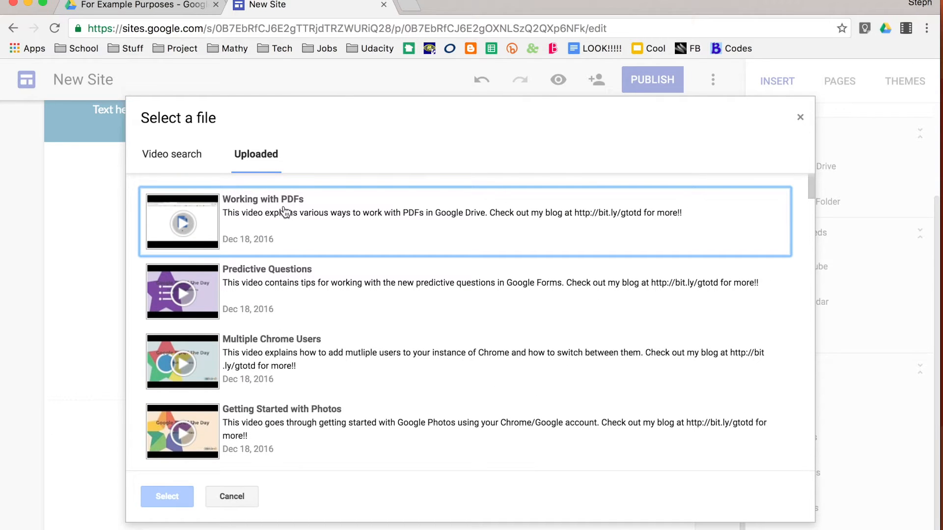
click(290, 240)
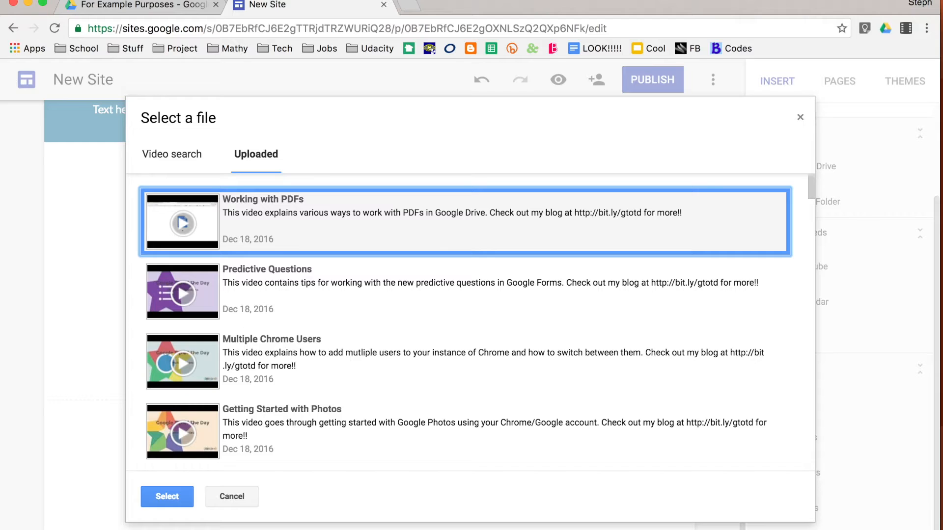
click(169, 497)
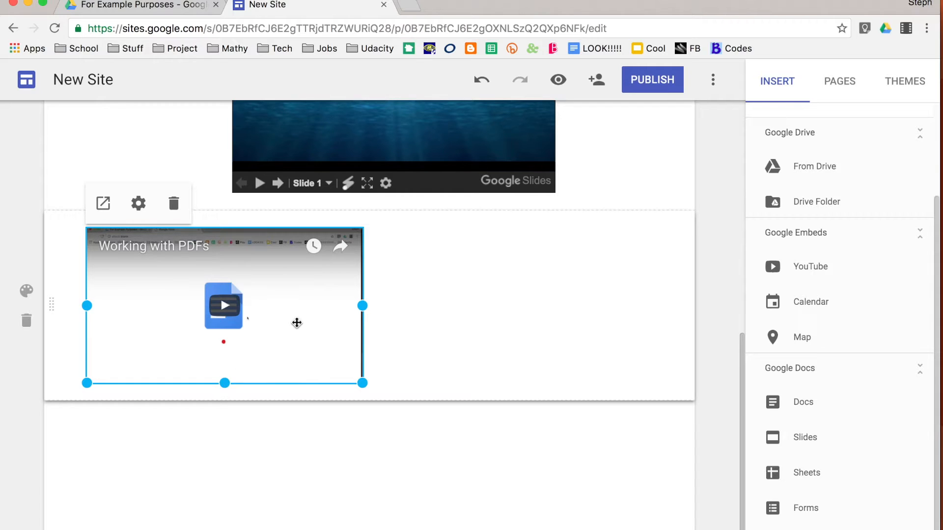
Step: Move the embedded video toward the right of its section and review its YouTube Video Settings, keeping the existing options
drag(223, 307, 511, 269)
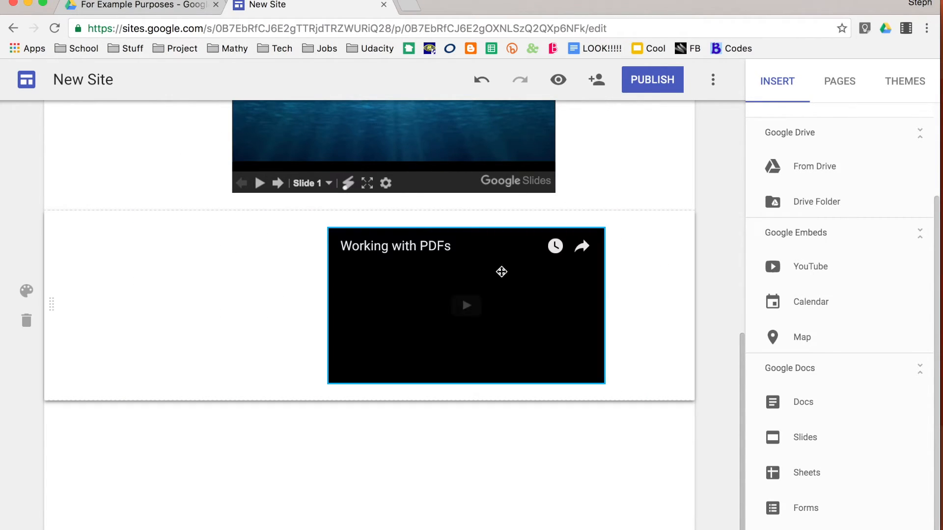
click(454, 257)
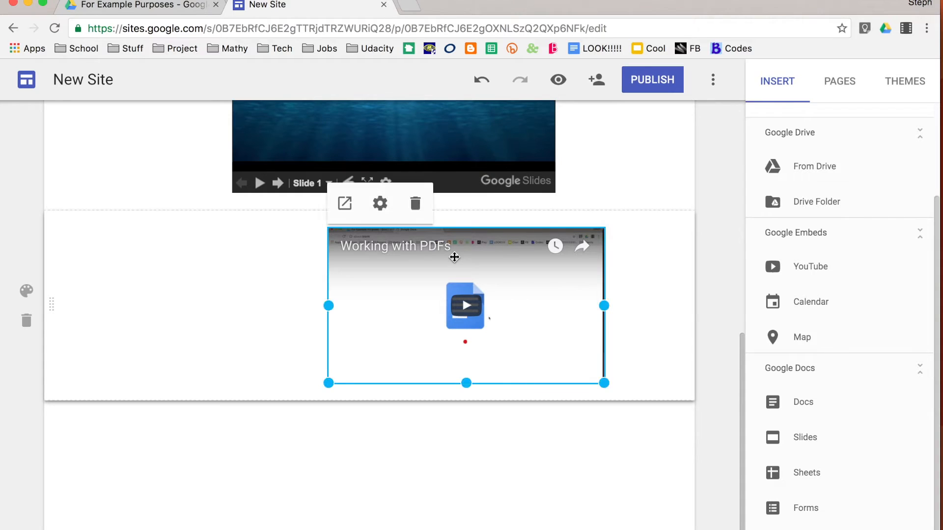
click(381, 205)
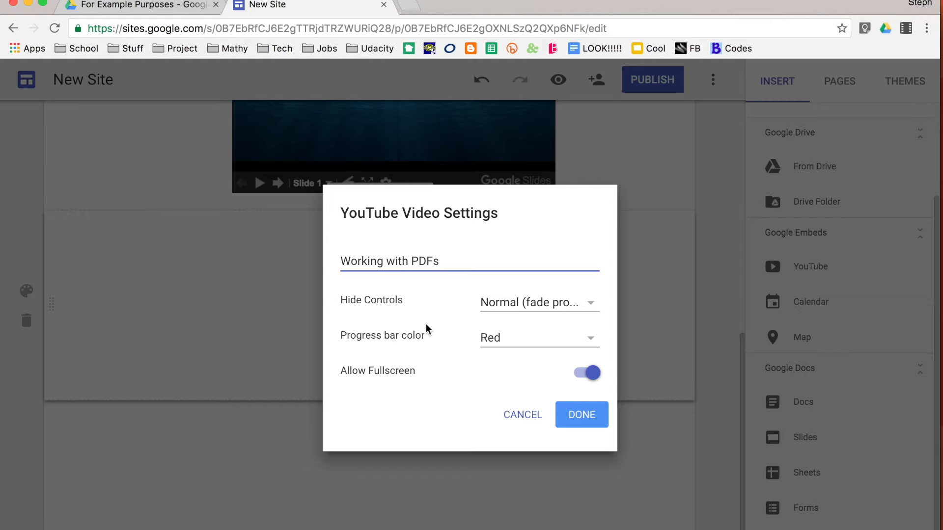
click(585, 421)
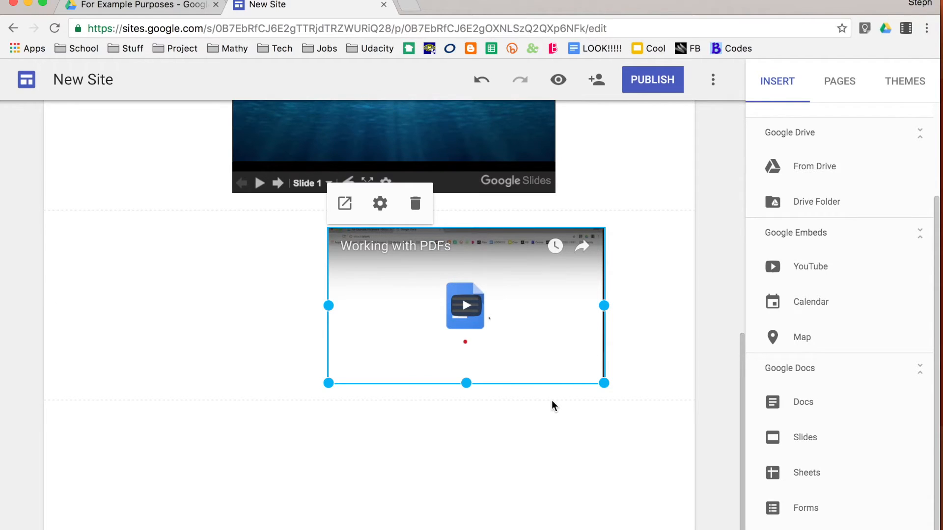
Step: Bring up the quick insert options in the blank area below the video and in the empty space beside it
scroll(552, 399, up, 2)
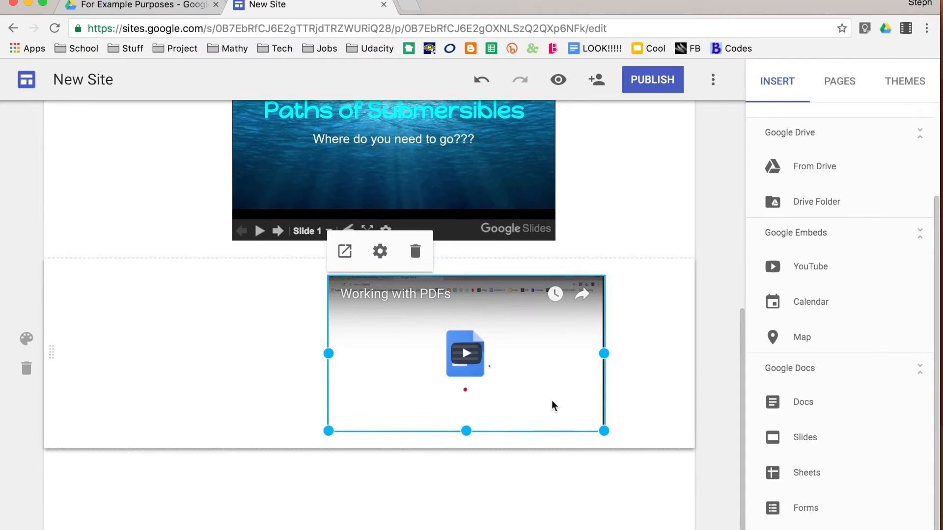
scroll(552, 400, up, 10)
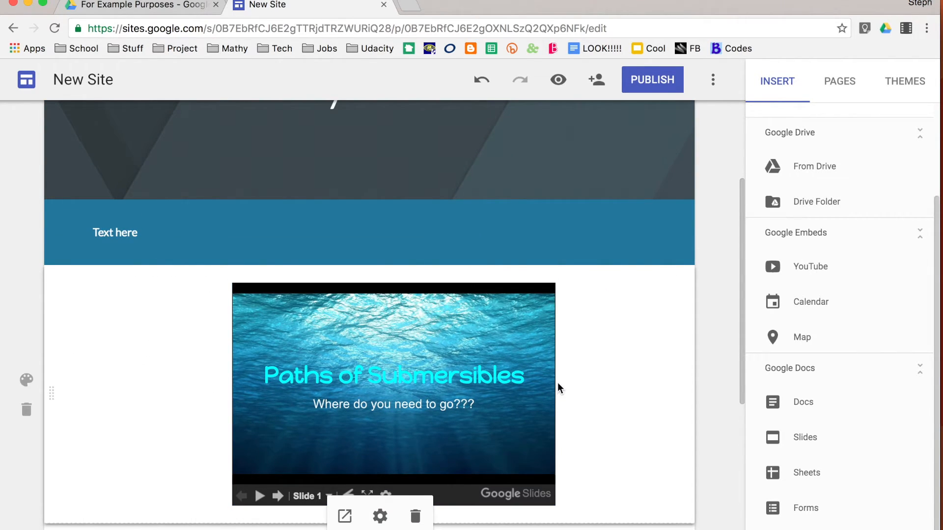
scroll(558, 382, down, 10)
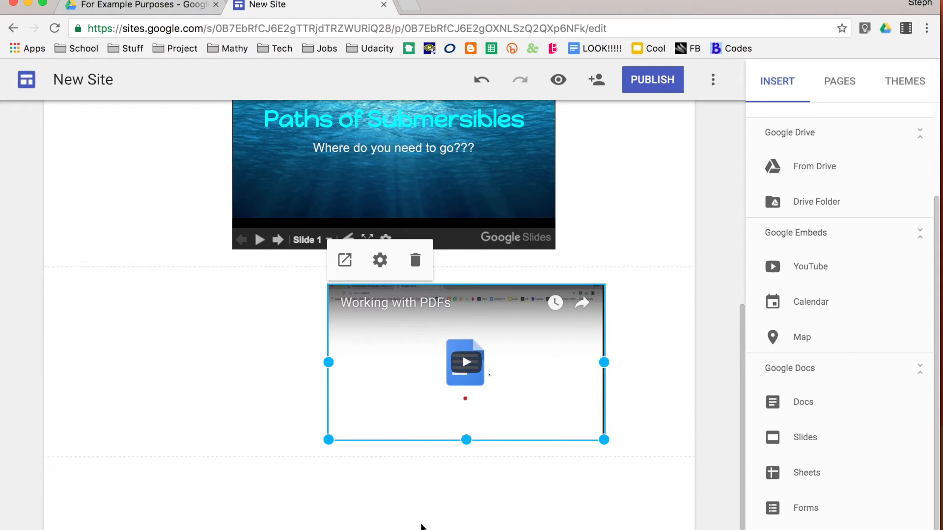
double_click(422, 527)
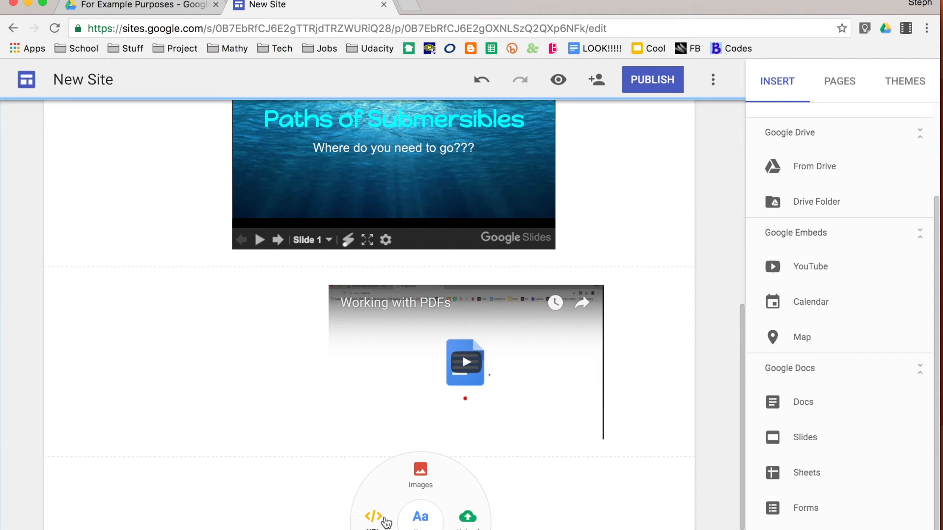
double_click(240, 391)
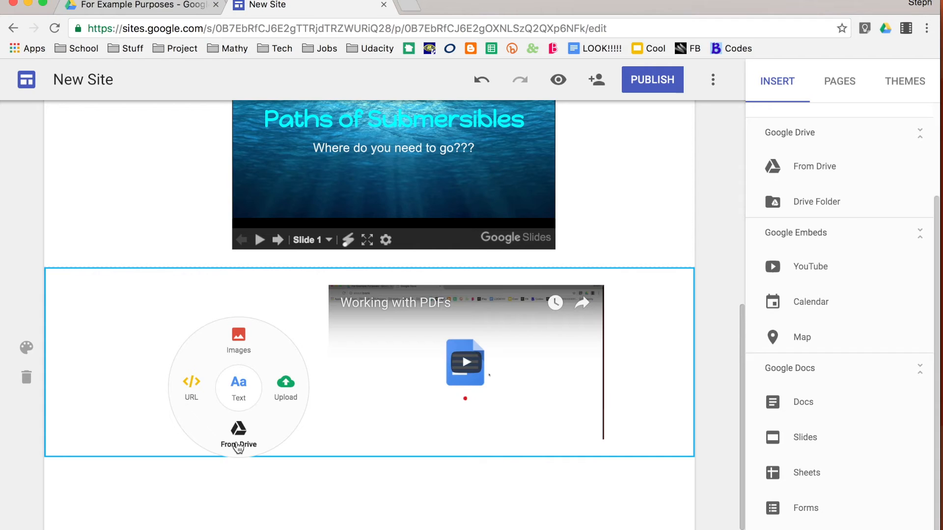
Step: Move the presentation to the left edge of its section and place the "Working with PDFs" video beside it in the same section
scroll(238, 448, up, 2)
scroll(239, 448, up, 1)
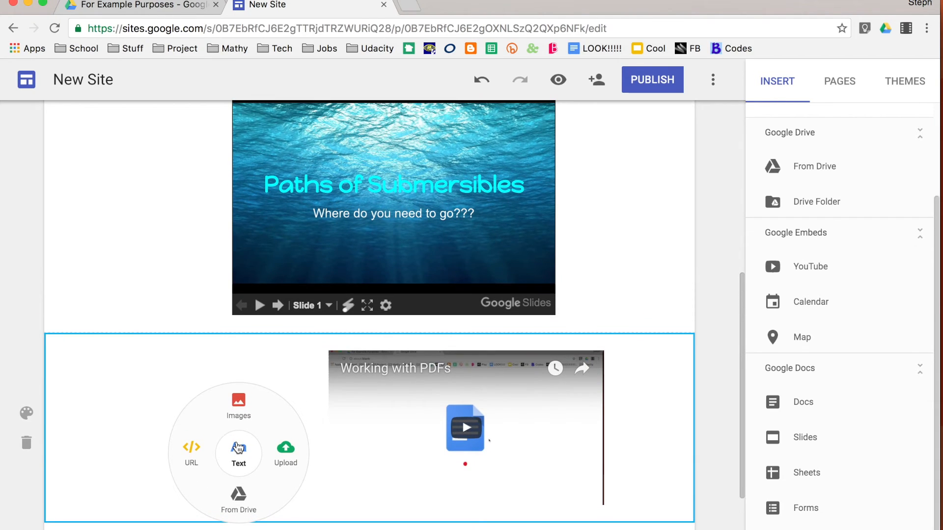
scroll(238, 448, up, 2)
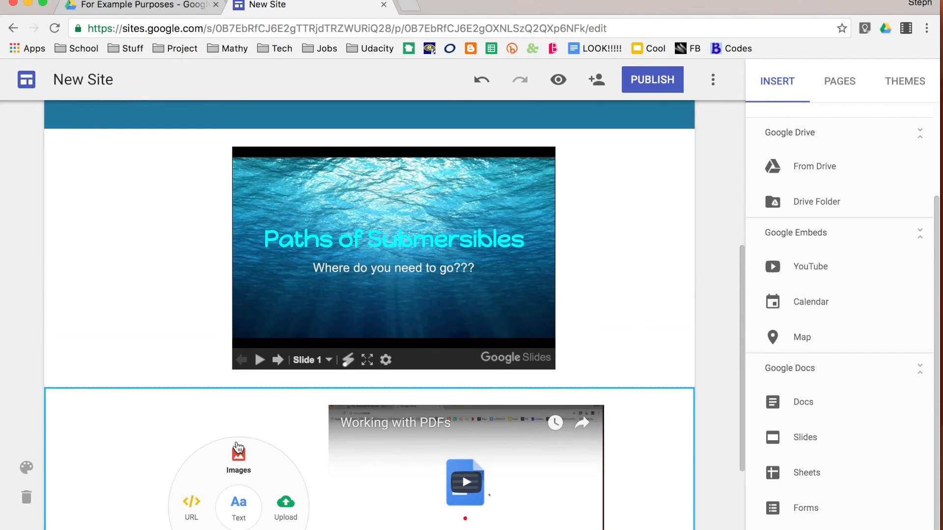
scroll(238, 448, up, 1)
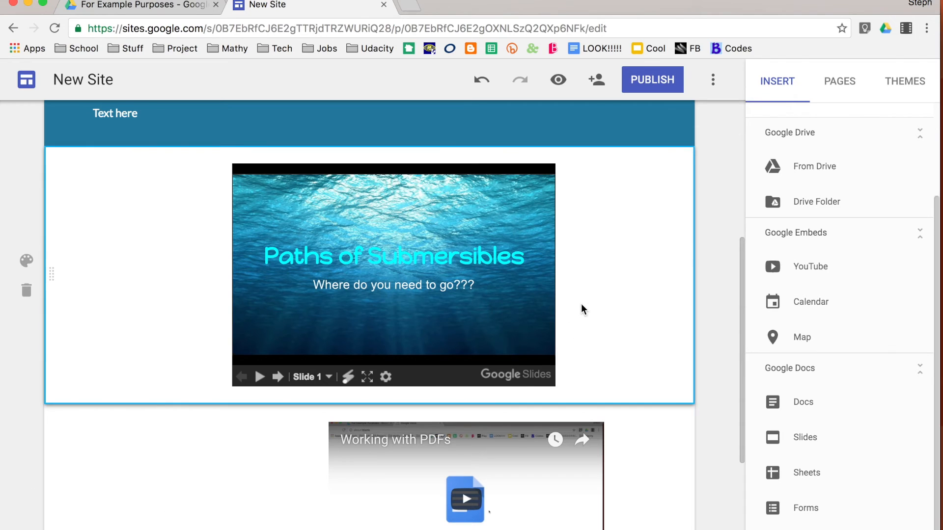
drag(540, 304, 104, 221)
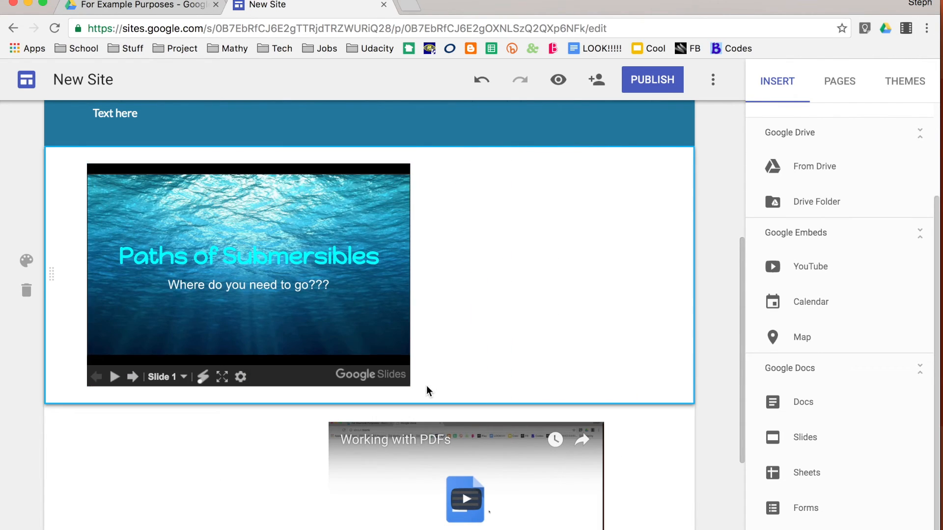
drag(457, 433, 467, 238)
scroll(470, 266, up, 5)
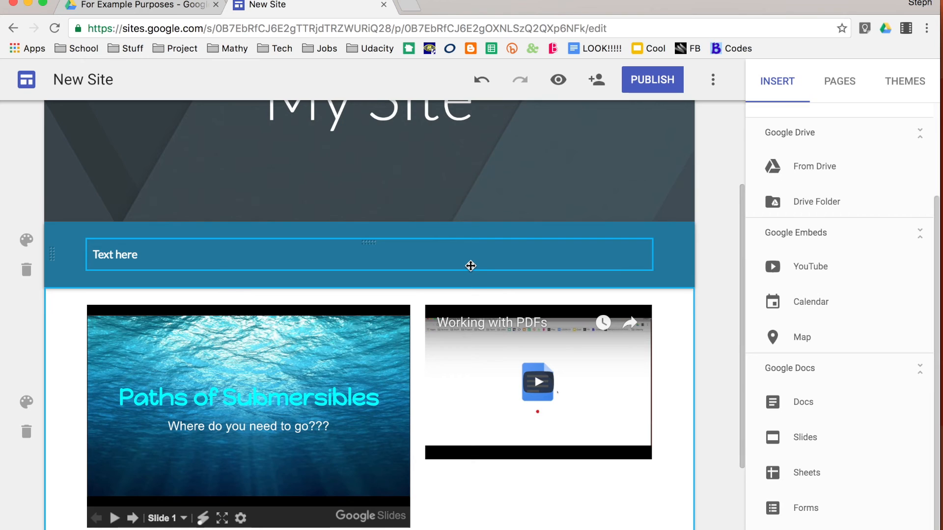
scroll(470, 266, up, 2)
scroll(471, 266, up, 2)
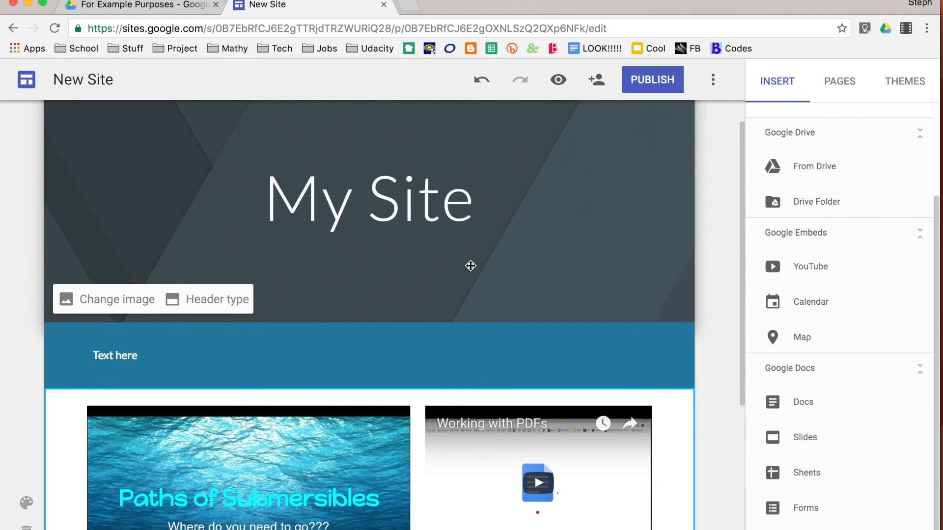
scroll(470, 266, up, 1)
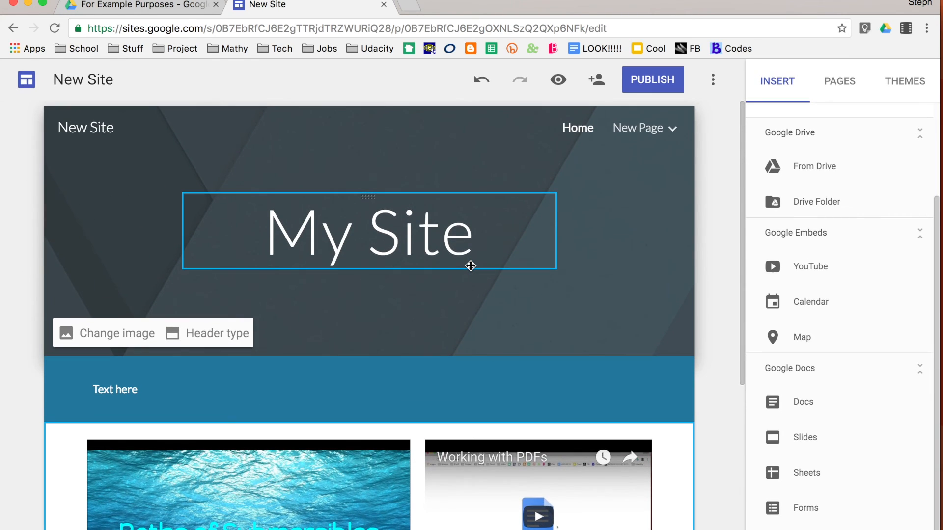